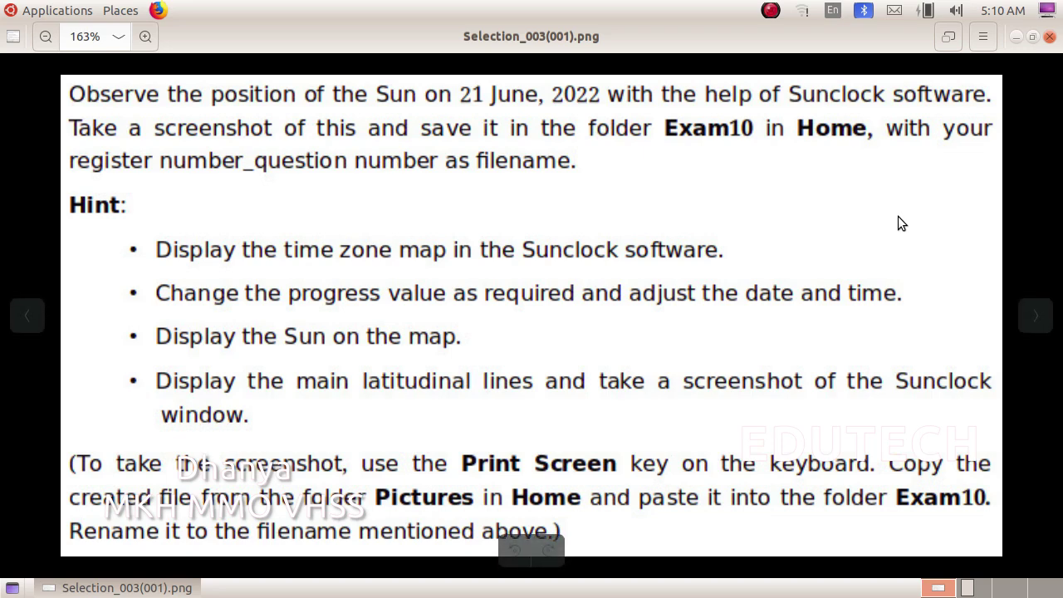
Show the Malayalam exam question image and zoom in to about 148%
{"action": "left_click", "coordinate": [1035, 316]}
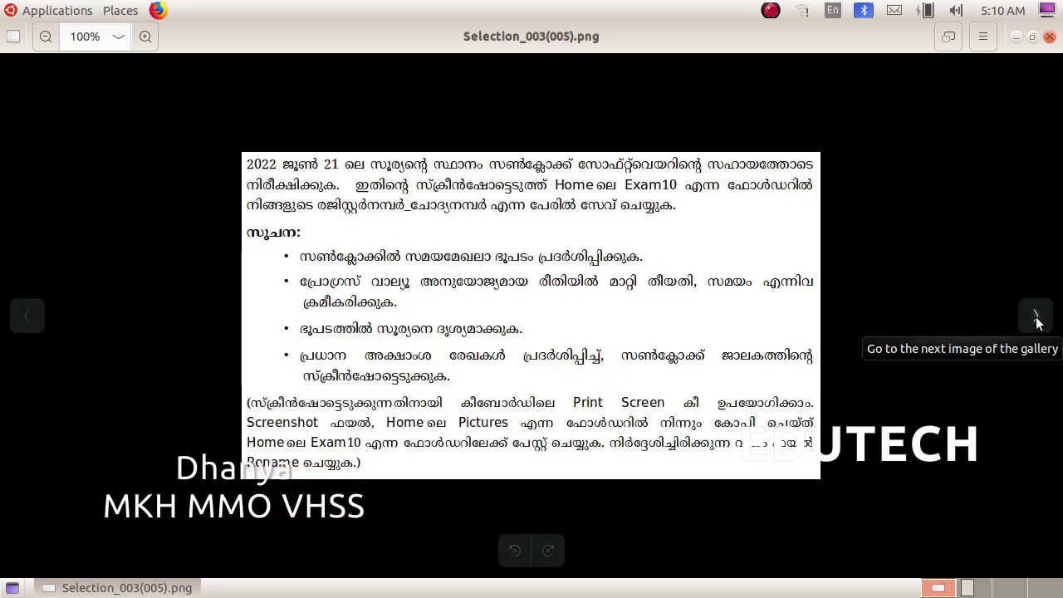
{"action": "scroll", "coordinate": [917, 310], "scroll_direction": "up", "scroll_amount": 7}
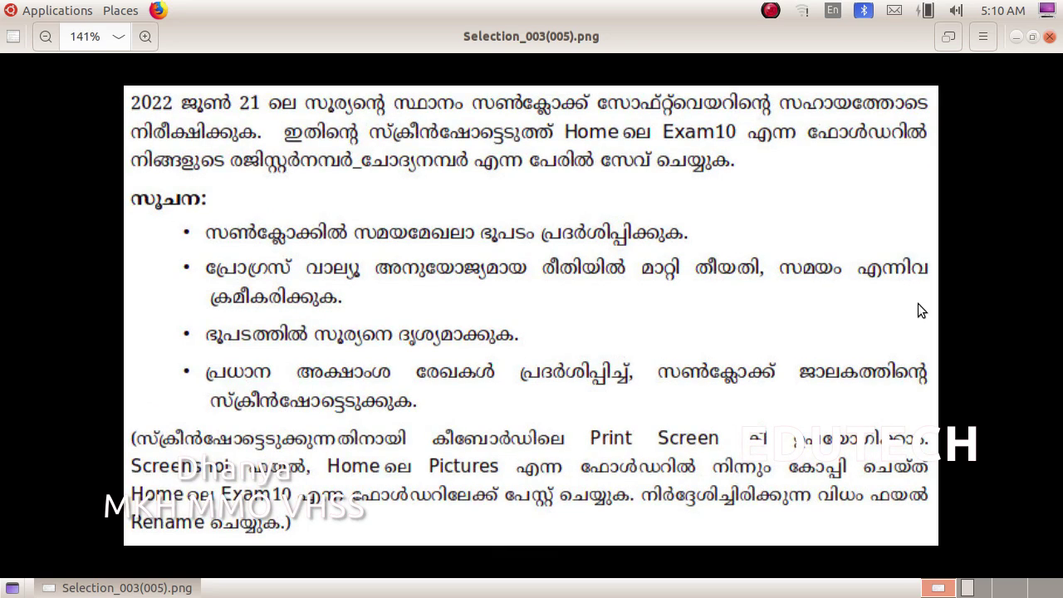
{"action": "scroll", "coordinate": [918, 304], "scroll_direction": "up", "scroll_amount": 1}
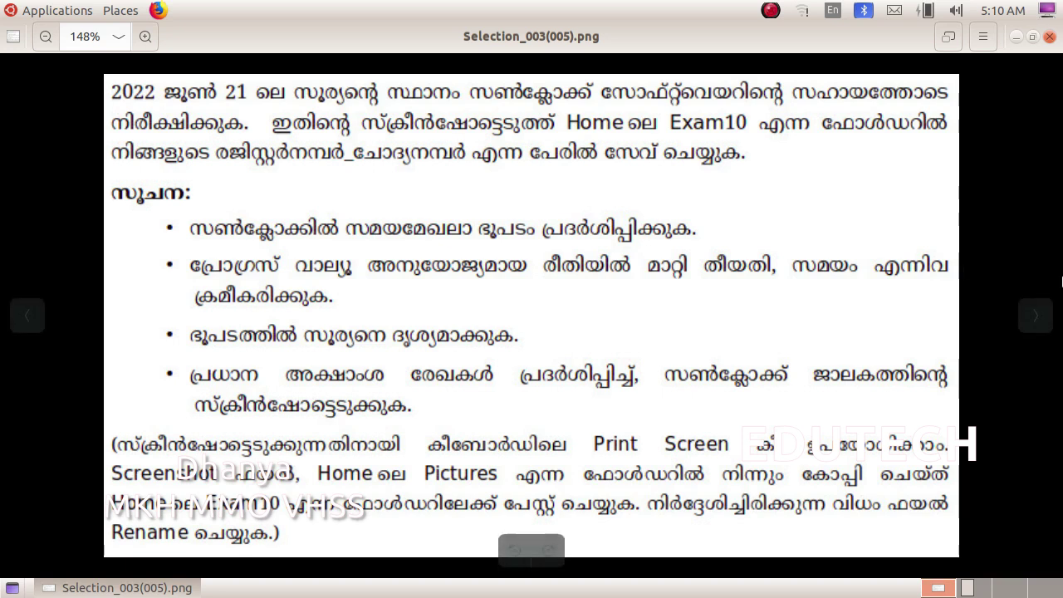
Launch Sunclock from Applications > Education, maximize its window, and bring up its command menu
{"action": "left_click", "coordinate": [32, 10]}
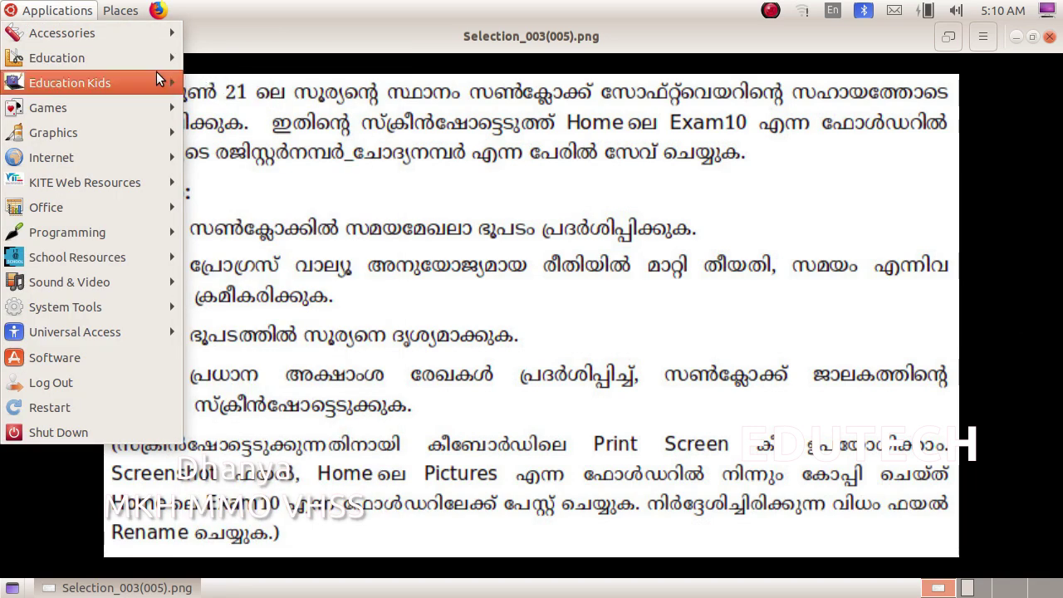
{"action": "mouse_move", "coordinate": [136, 62]}
{"action": "mouse_move", "coordinate": [274, 531]}
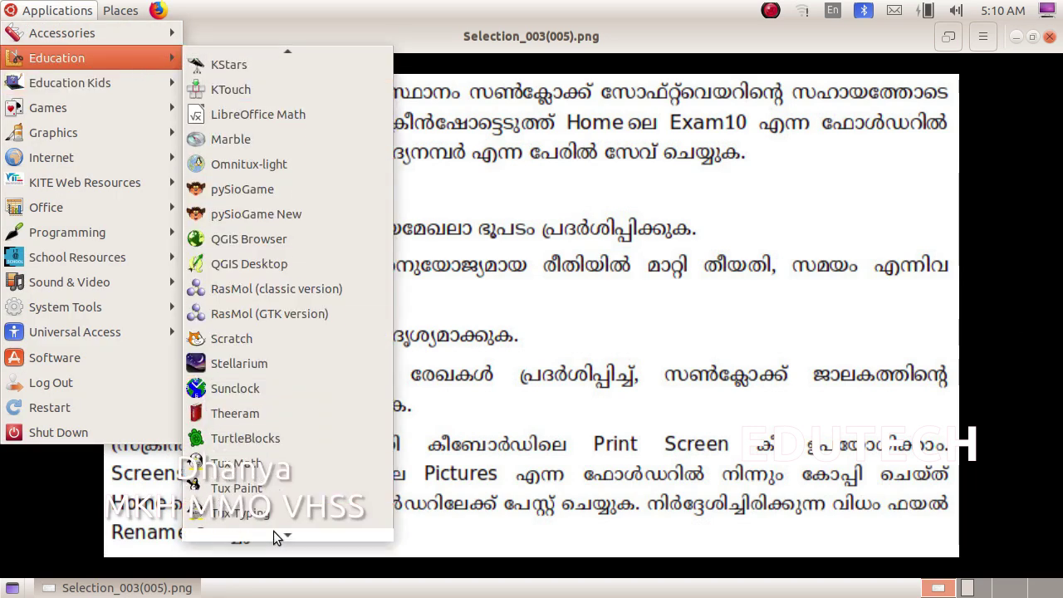
{"action": "left_click", "coordinate": [251, 366]}
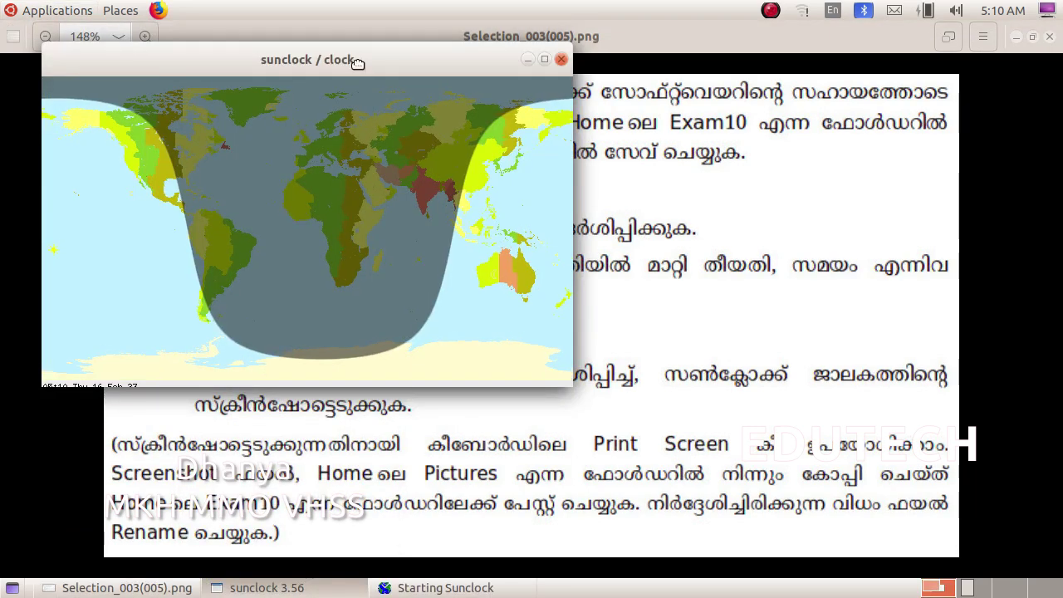
{"action": "double_click", "coordinate": [358, 62]}
{"action": "right_click", "coordinate": [245, 108]}
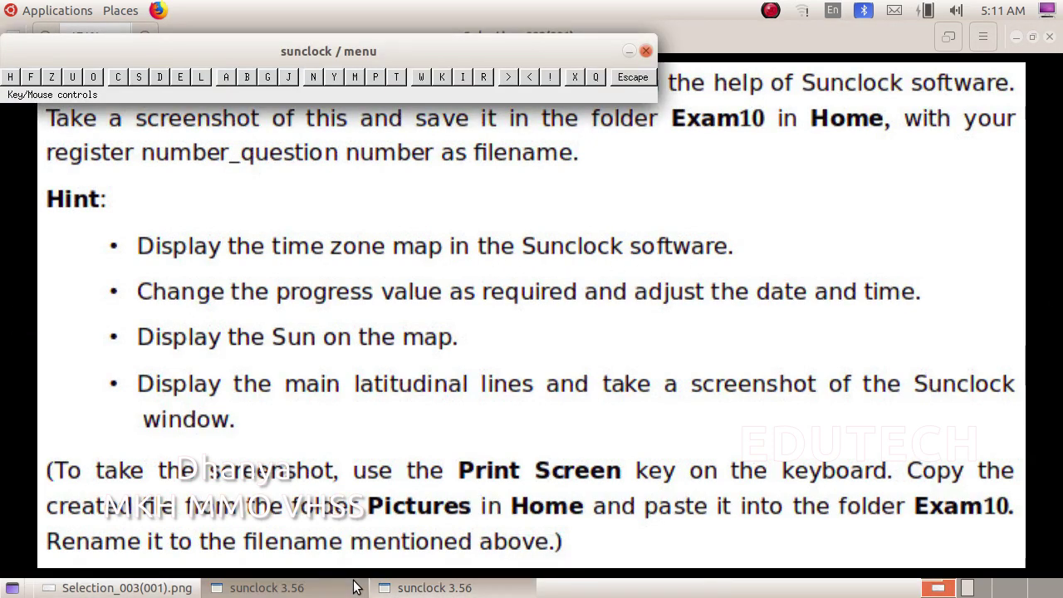
Switch Sunclock to the full-screen time-zone map with zone lines, then return to the exam image
{"action": "left_click", "coordinate": [424, 587]}
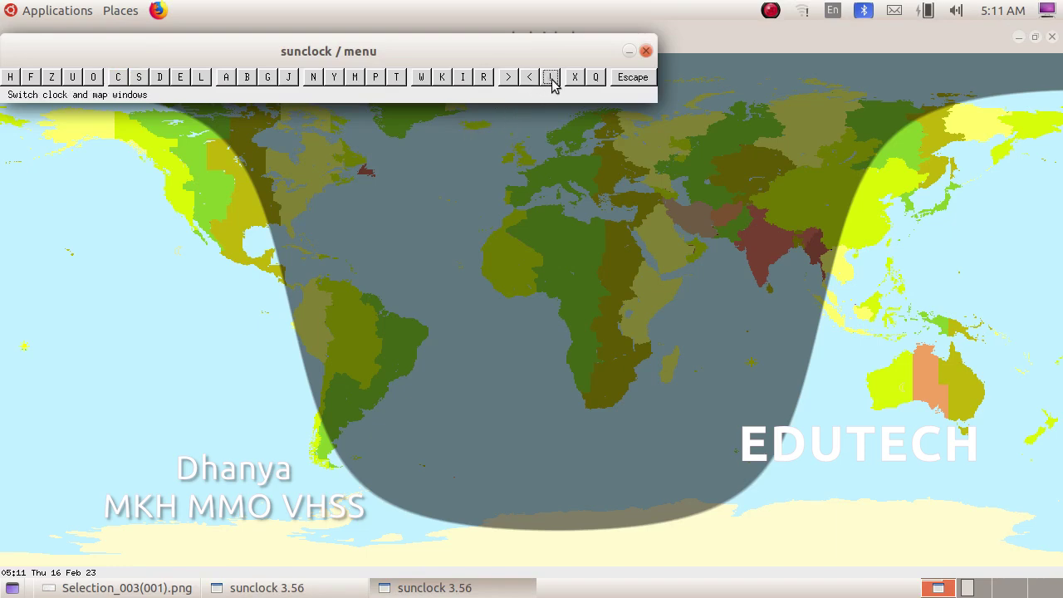
{"action": "left_click", "coordinate": [552, 78]}
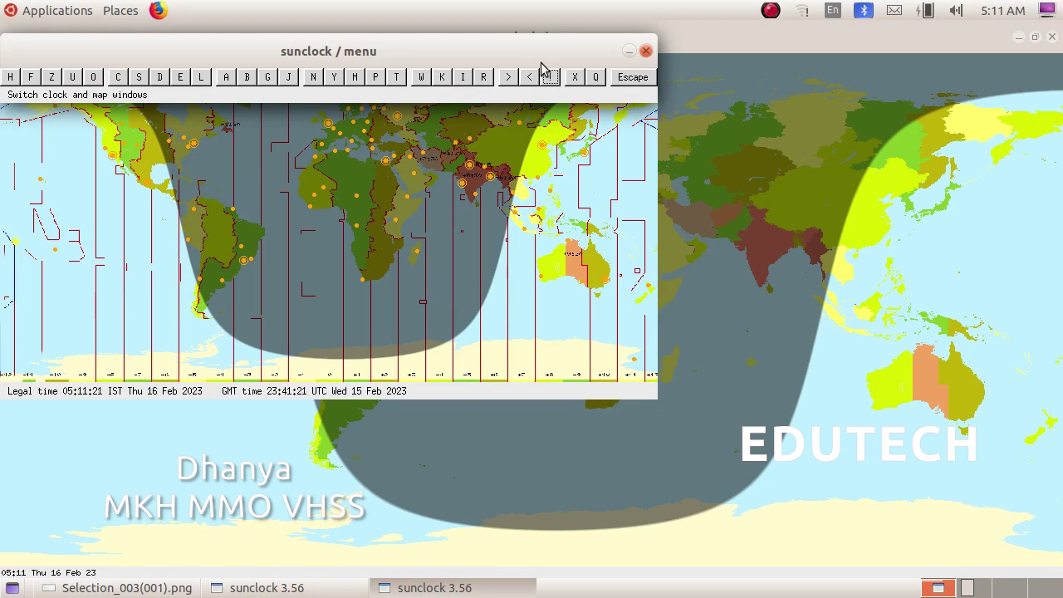
{"action": "left_click", "coordinate": [546, 73]}
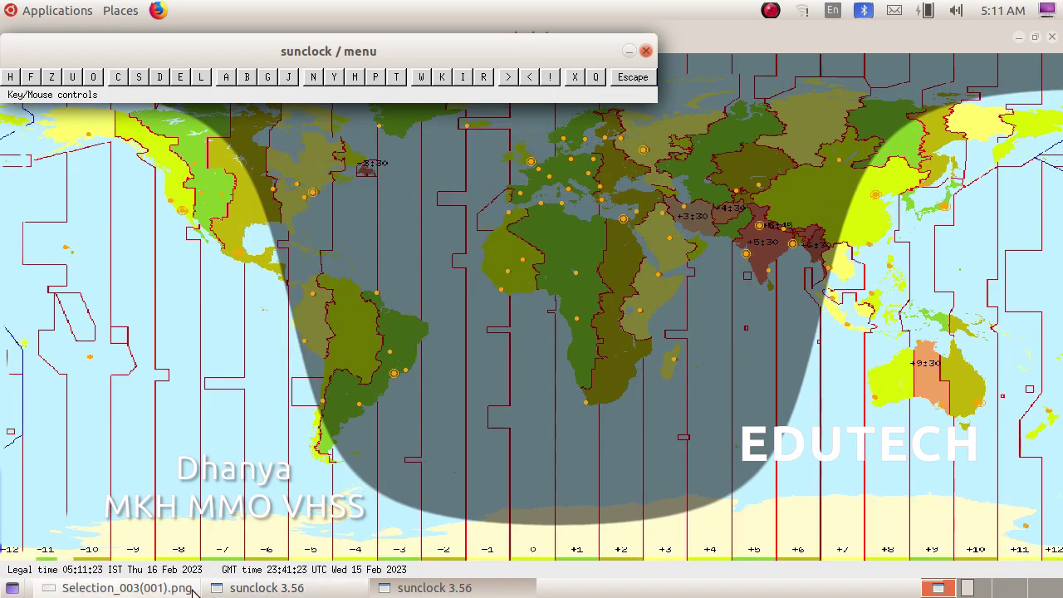
{"action": "left_click", "coordinate": [124, 588]}
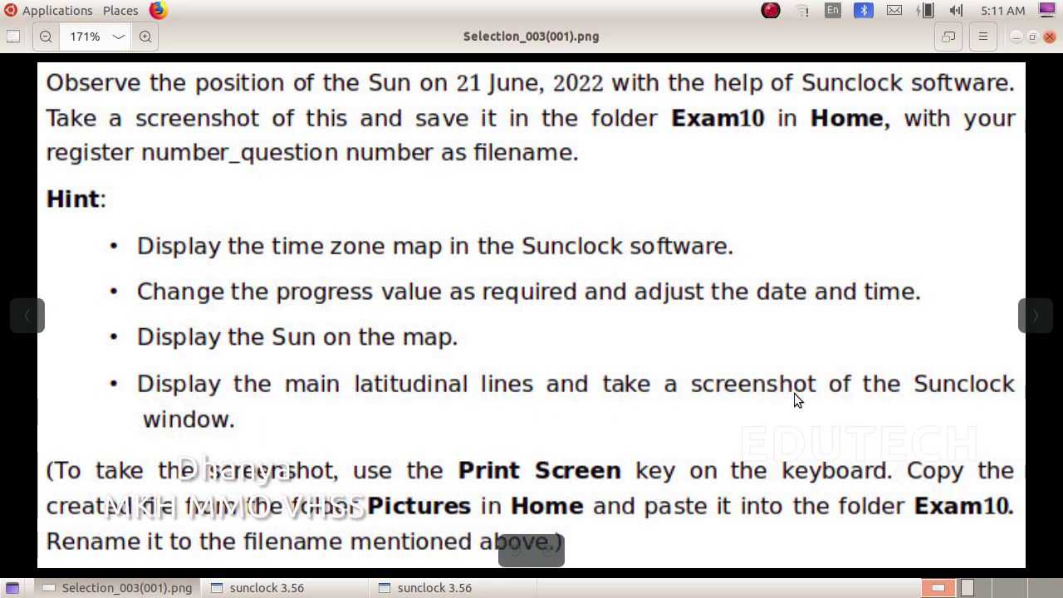
Draw the tropics, equator, arctic circles and meridian lines on the Sunclock map, then recheck the question
{"action": "left_click", "coordinate": [420, 589]}
{"action": "left_click", "coordinate": [353, 590]}
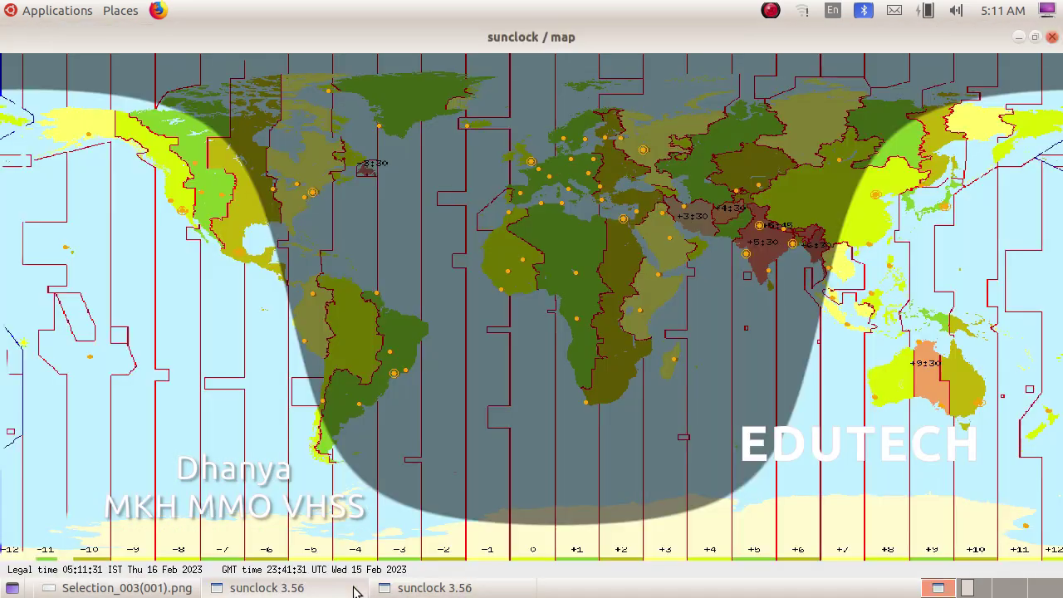
{"action": "left_click", "coordinate": [428, 590]}
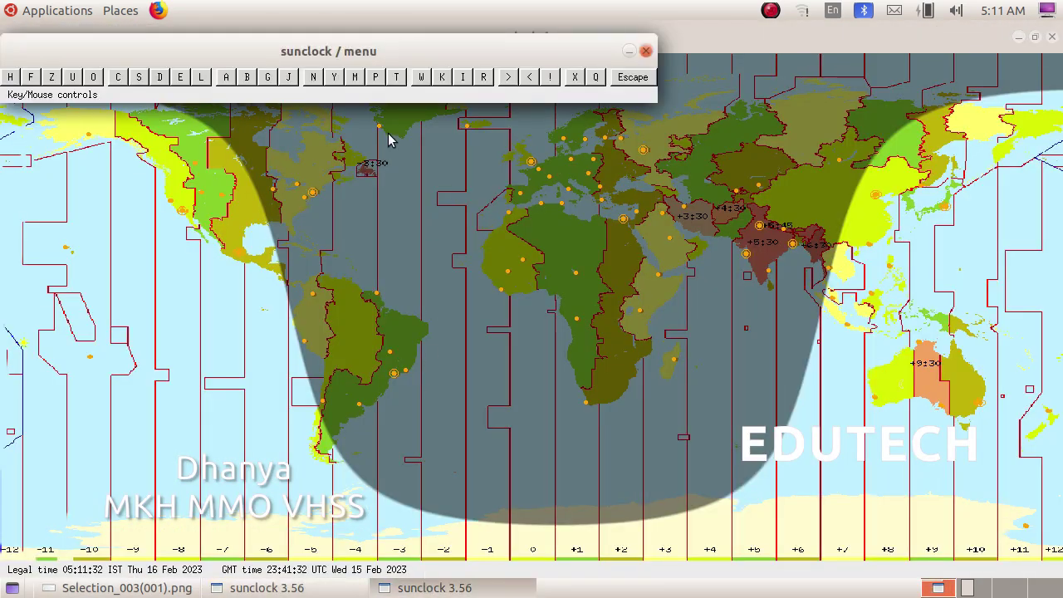
{"action": "left_click", "coordinate": [396, 78]}
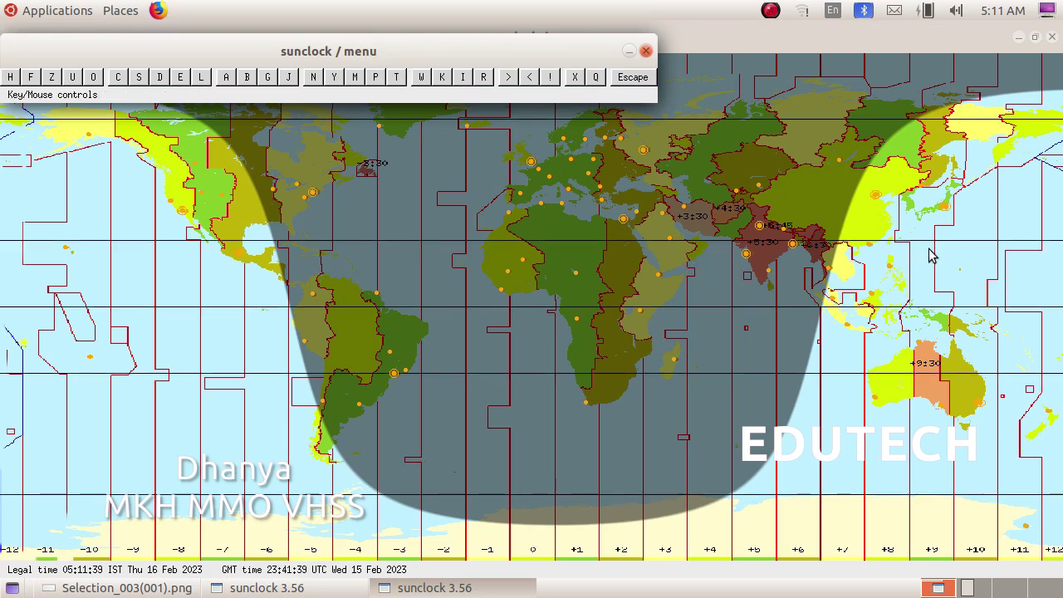
{"action": "left_click", "coordinate": [355, 78]}
{"action": "left_click", "coordinate": [169, 588]}
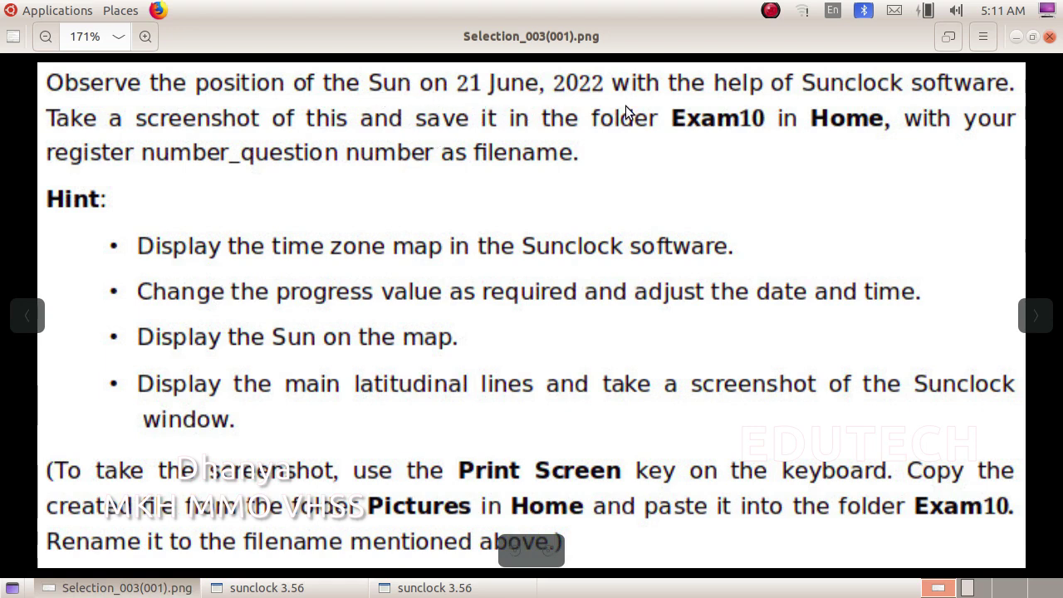
Recheck the question, then raise the lined Sunclock map and its command menu again
{"action": "left_click", "coordinate": [423, 590]}
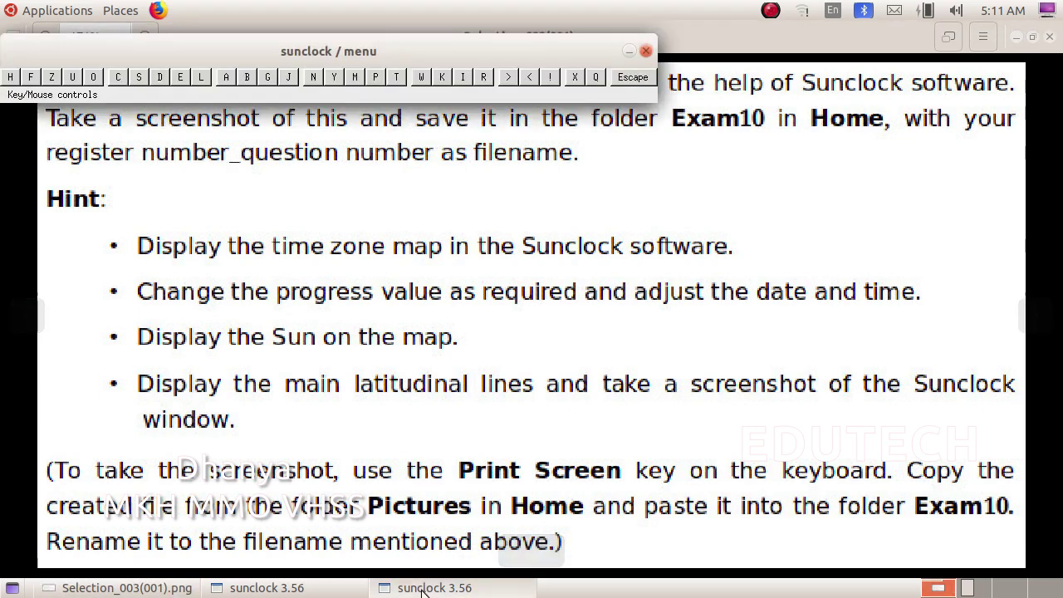
{"action": "left_click", "coordinate": [266, 589]}
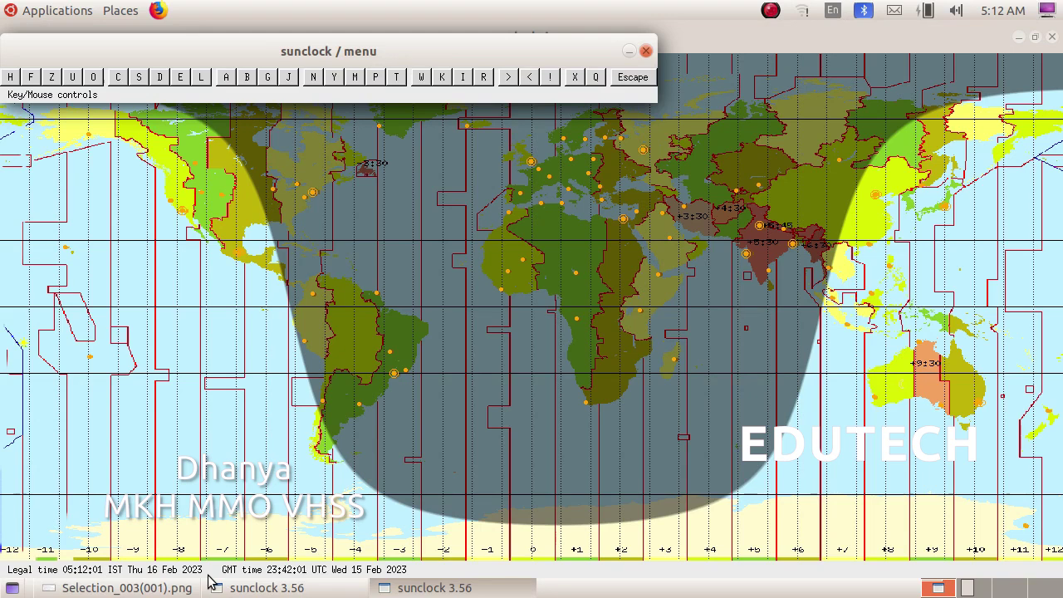
{"action": "left_click", "coordinate": [94, 590]}
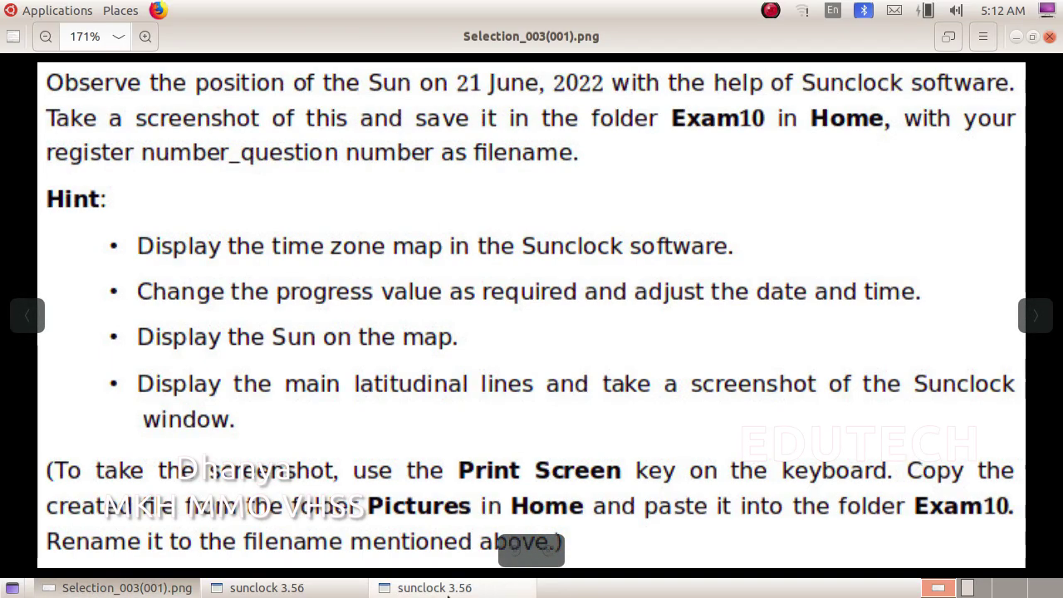
{"action": "left_click", "coordinate": [444, 592]}
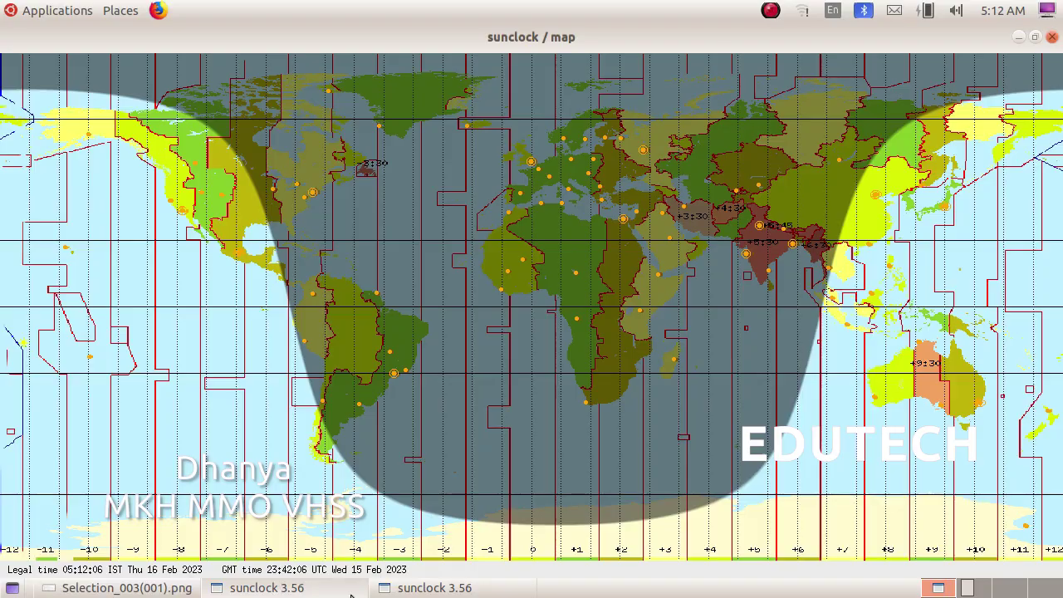
{"action": "left_click", "coordinate": [426, 592]}
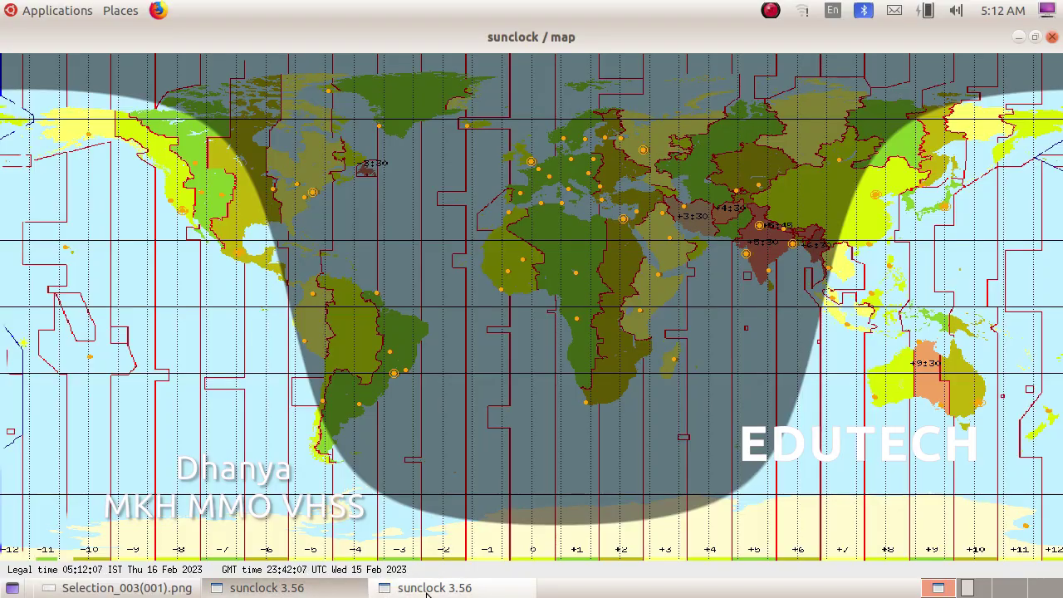
{"action": "left_click", "coordinate": [426, 592]}
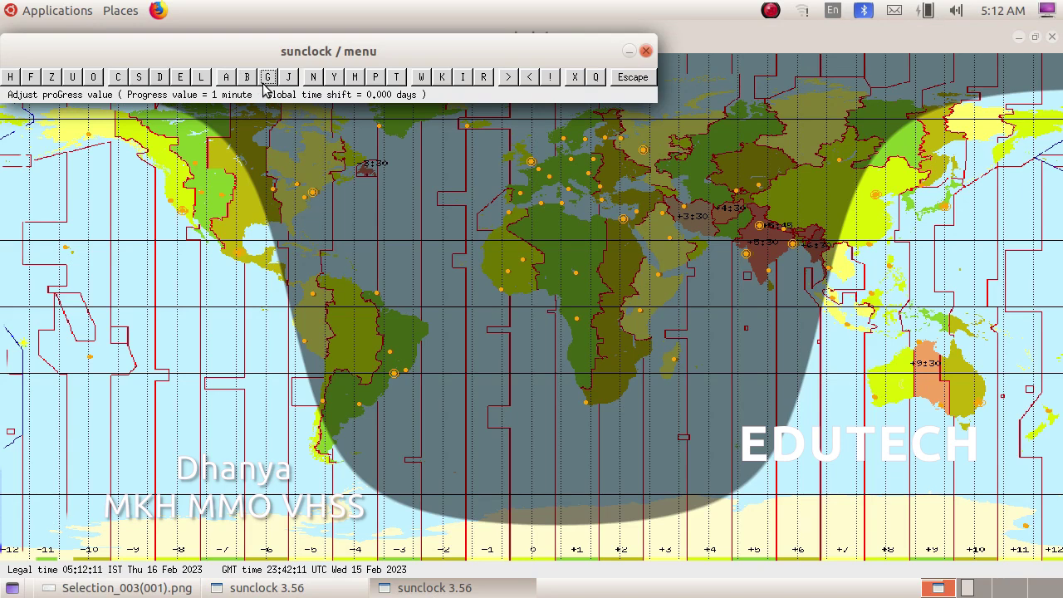
Raise Sunclock's progress step from 1 minute to 30 days
{"action": "left_click", "coordinate": [268, 78]}
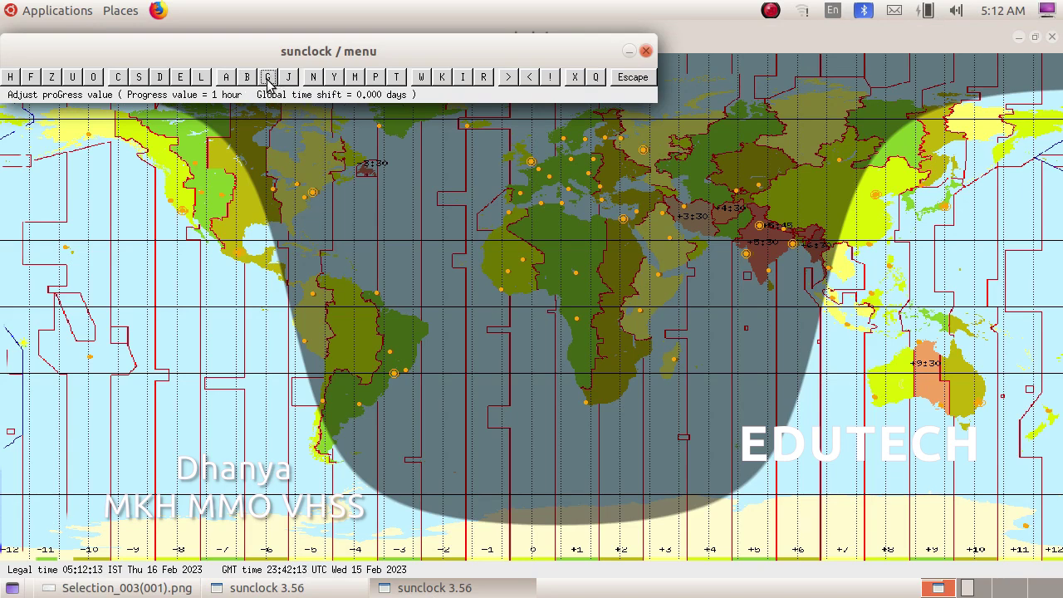
{"action": "left_click", "coordinate": [267, 78]}
{"action": "left_click", "coordinate": [268, 78]}
{"action": "left_click", "coordinate": [268, 79]}
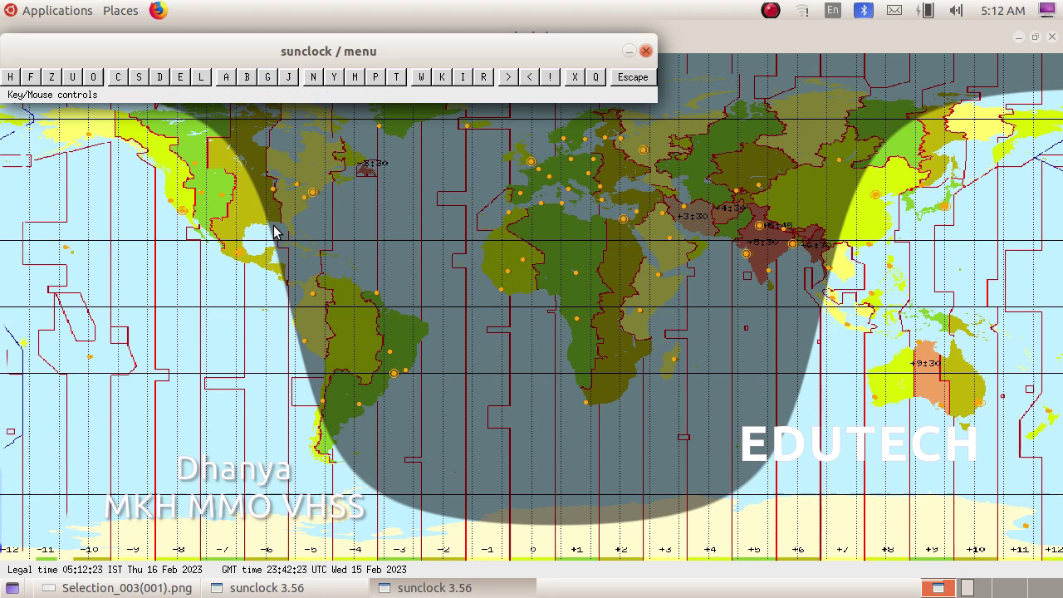
Step the map date back in 30-day jumps from 17 Jan 2023 to 21 June 2022, then view the question
{"action": "left_click", "coordinate": [247, 77]}
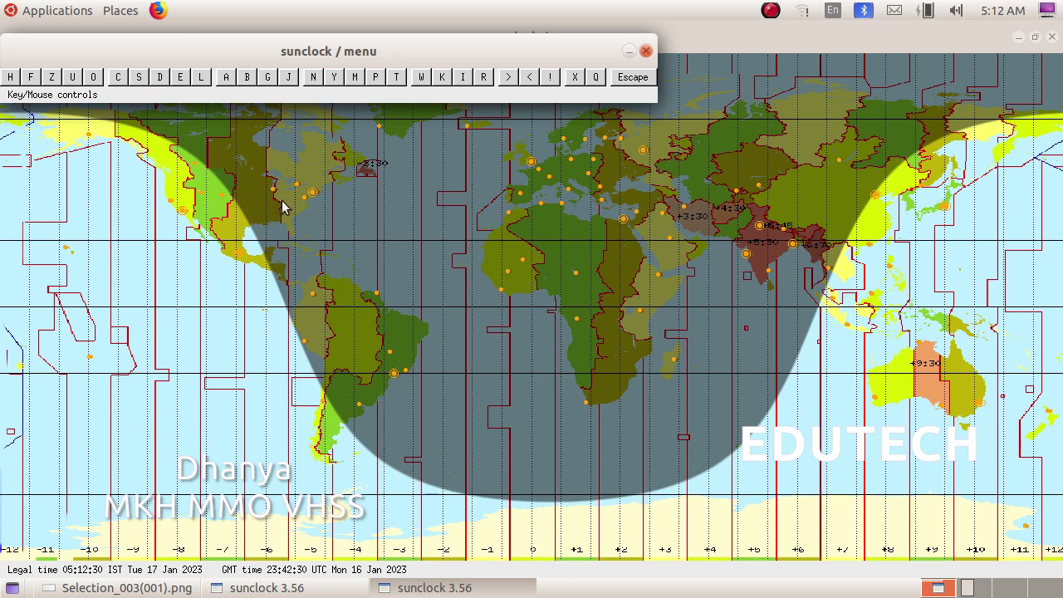
{"action": "left_click", "coordinate": [246, 77]}
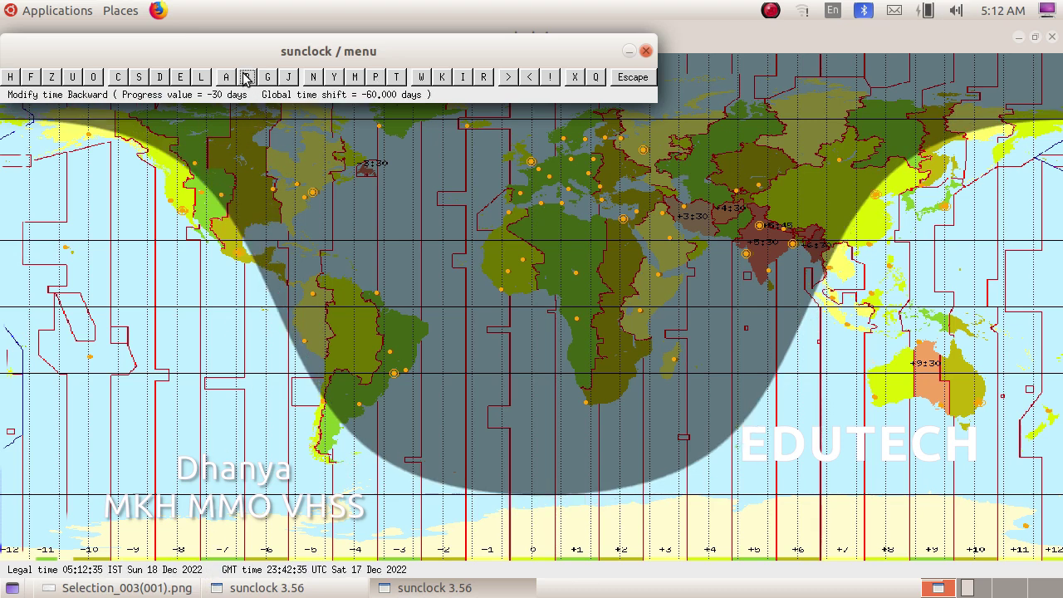
{"action": "left_click", "coordinate": [246, 78]}
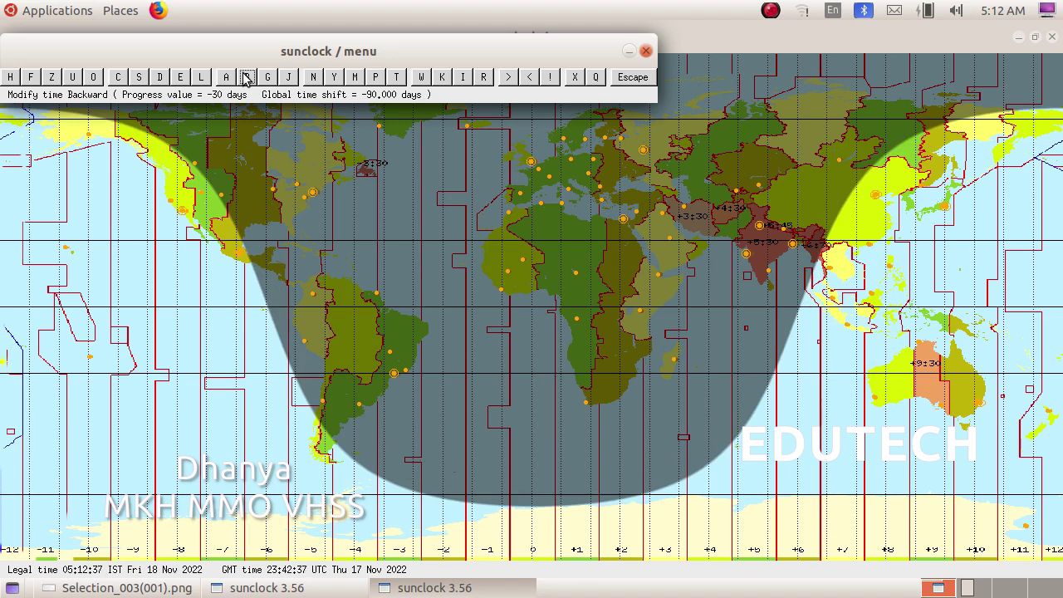
{"action": "left_click", "coordinate": [246, 77]}
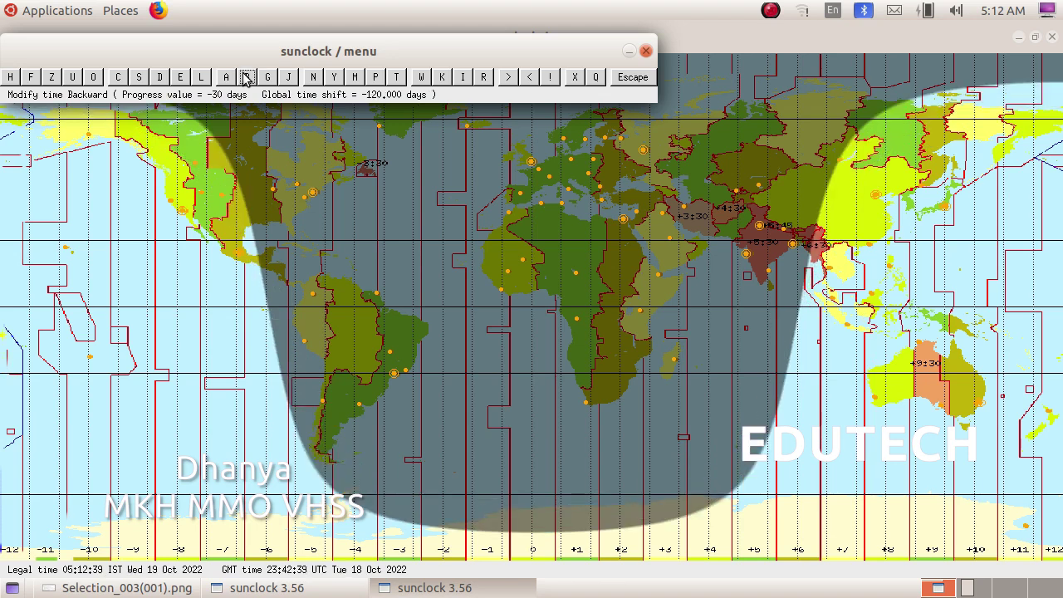
{"action": "left_click", "coordinate": [246, 77]}
{"action": "left_click", "coordinate": [246, 77]}
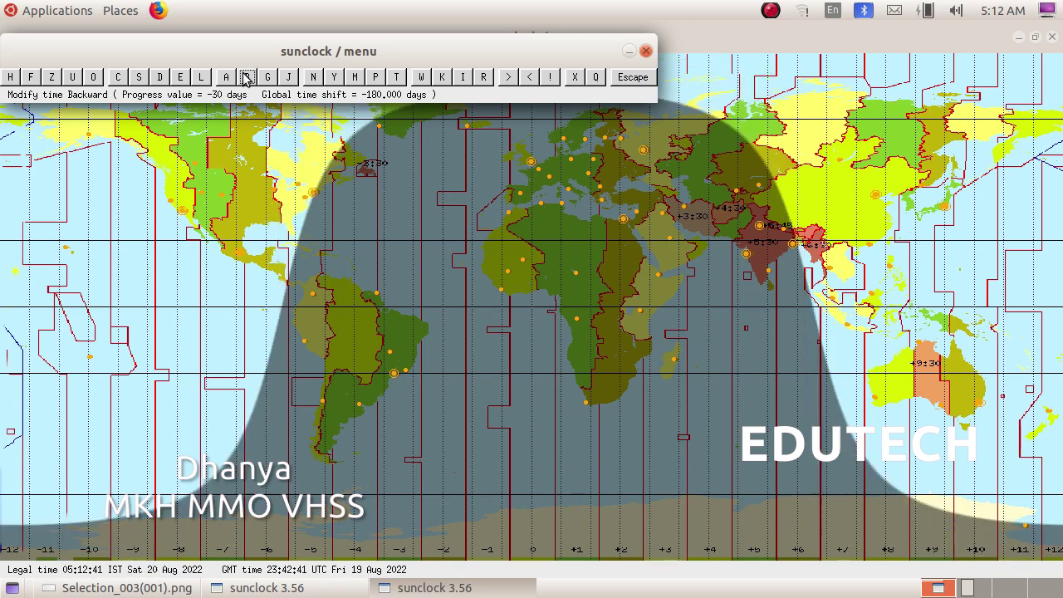
{"action": "left_click", "coordinate": [246, 77]}
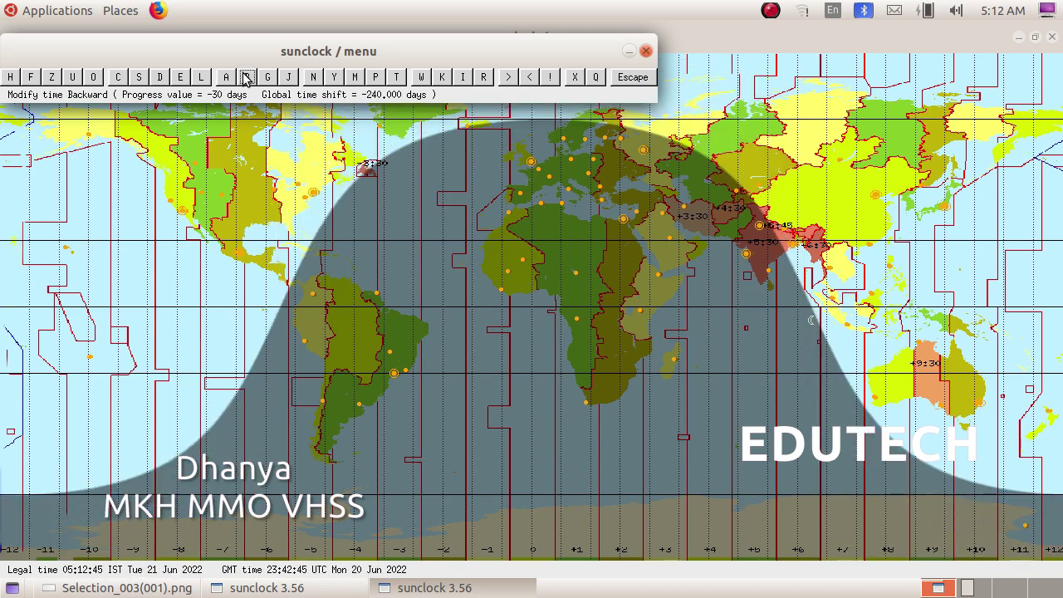
{"action": "left_click", "coordinate": [139, 588]}
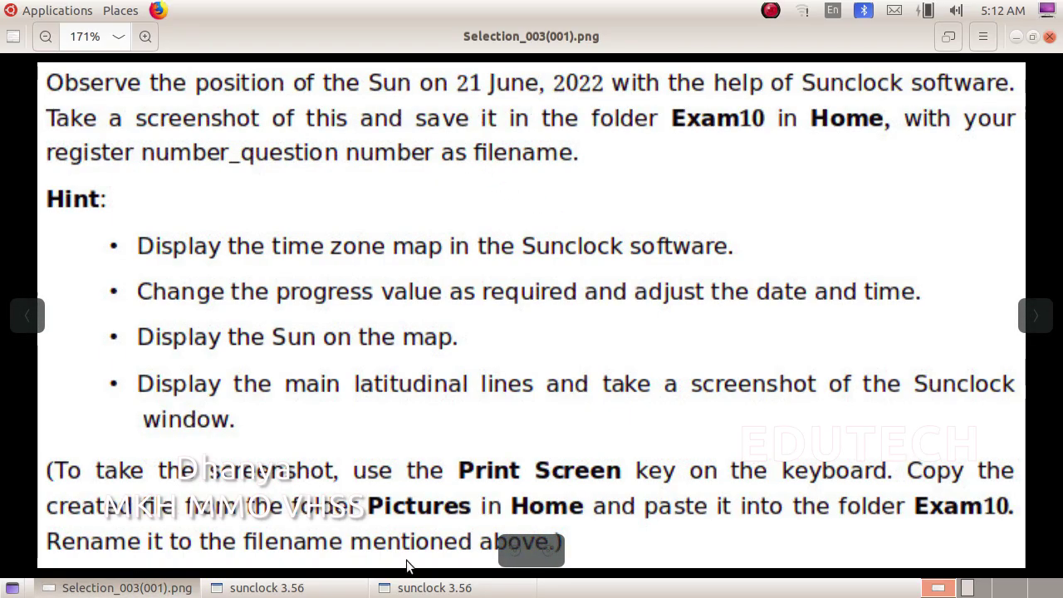
Reread the question and return to the Sunclock map showing 01:13 IST on 21 June 2022
{"action": "left_click", "coordinate": [432, 588]}
{"action": "left_click", "coordinate": [162, 591]}
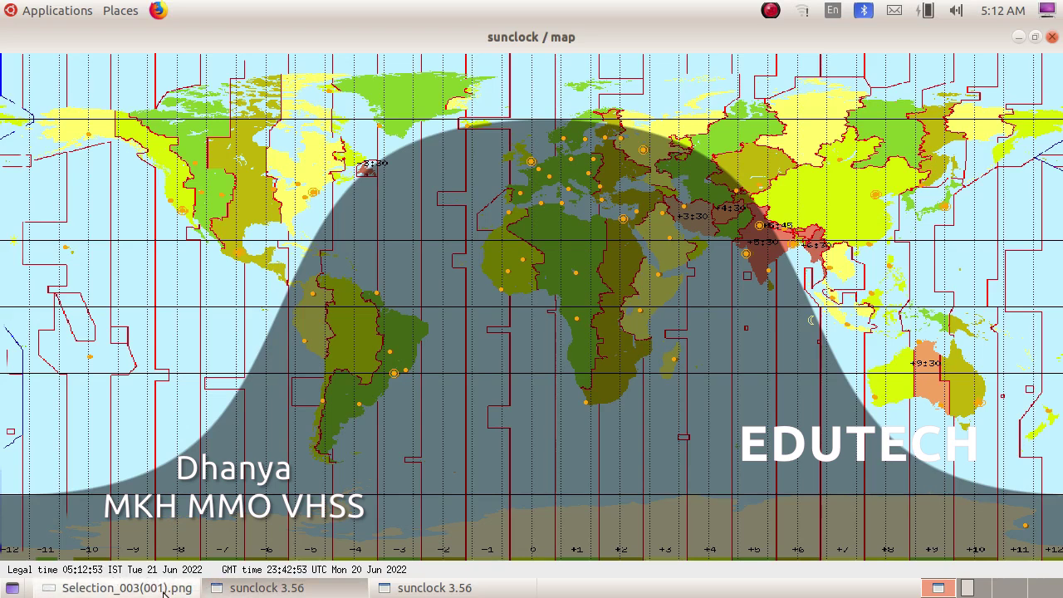
{"action": "left_click", "coordinate": [196, 587]}
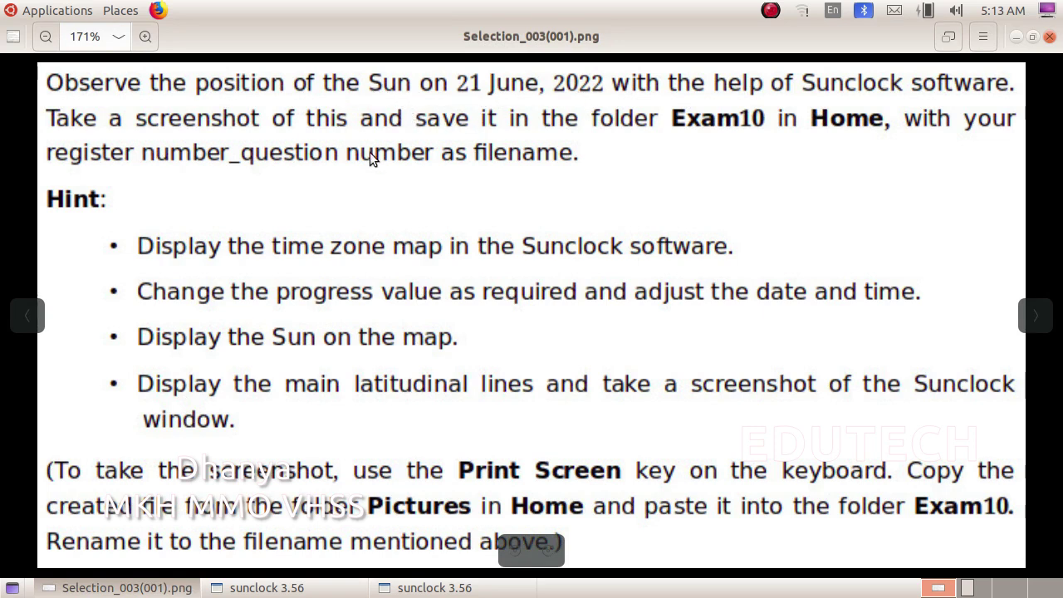
{"action": "left_click", "coordinate": [434, 588]}
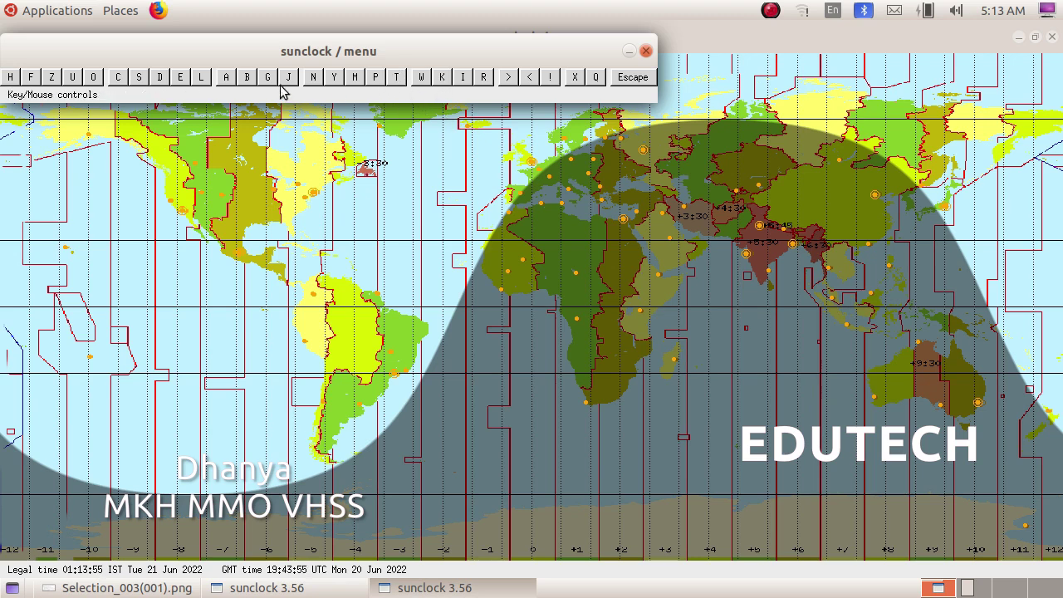
Draw the Sun and Moon on the 21 June 2022 map, then bring the Sunclock map and menu back forward
{"action": "left_click", "coordinate": [332, 83]}
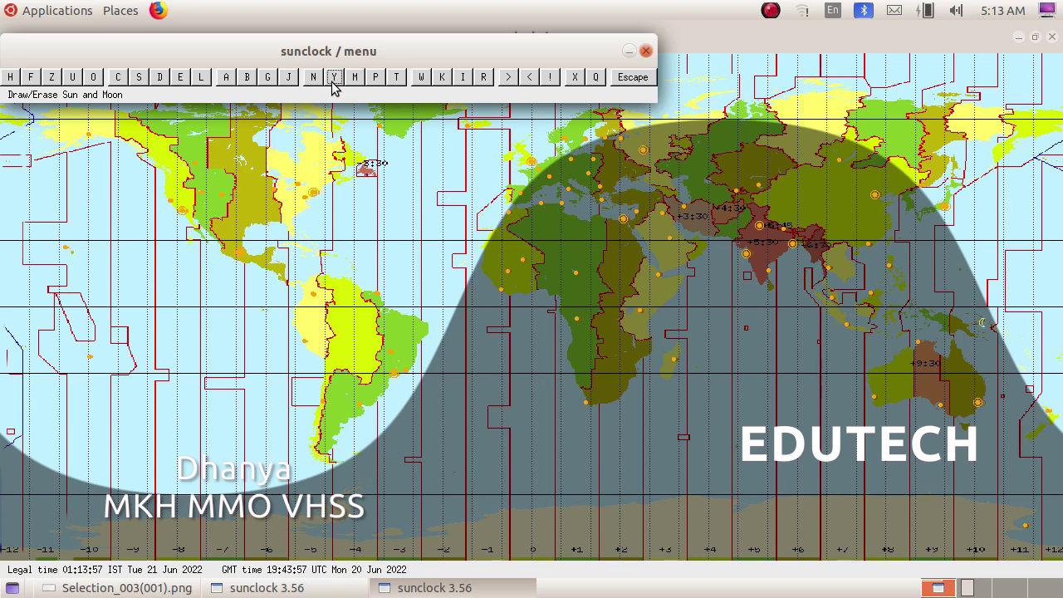
{"action": "left_click", "coordinate": [334, 83]}
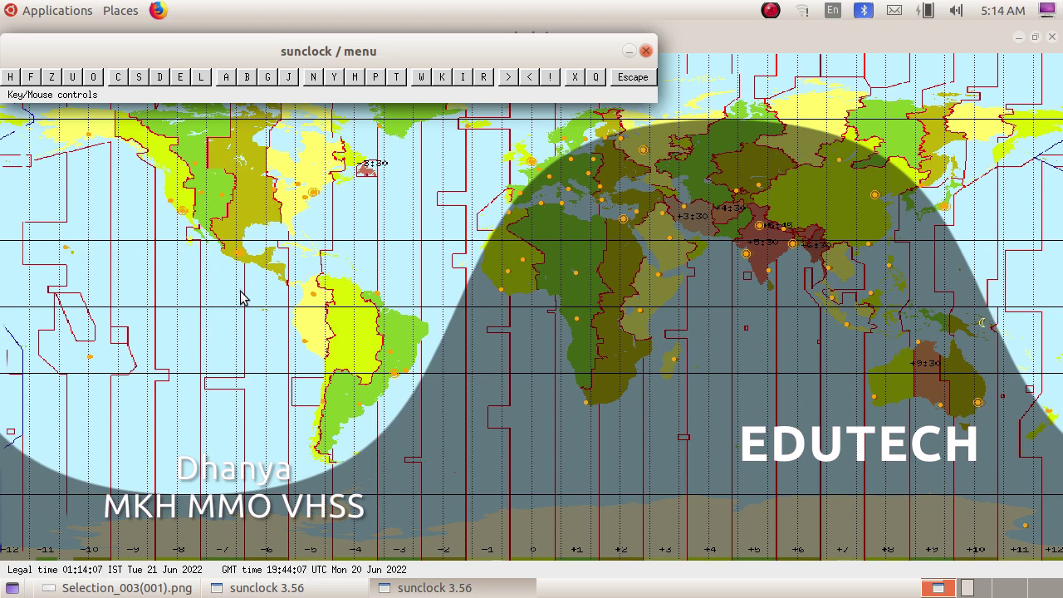
{"action": "left_click", "coordinate": [125, 587]}
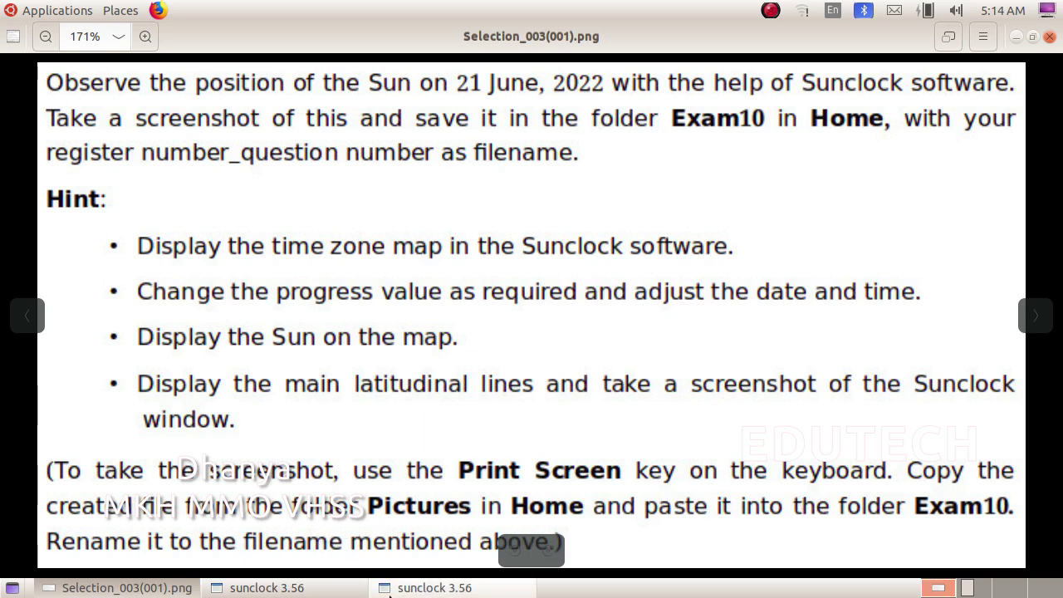
{"action": "left_click", "coordinate": [432, 587]}
{"action": "left_click", "coordinate": [266, 588]}
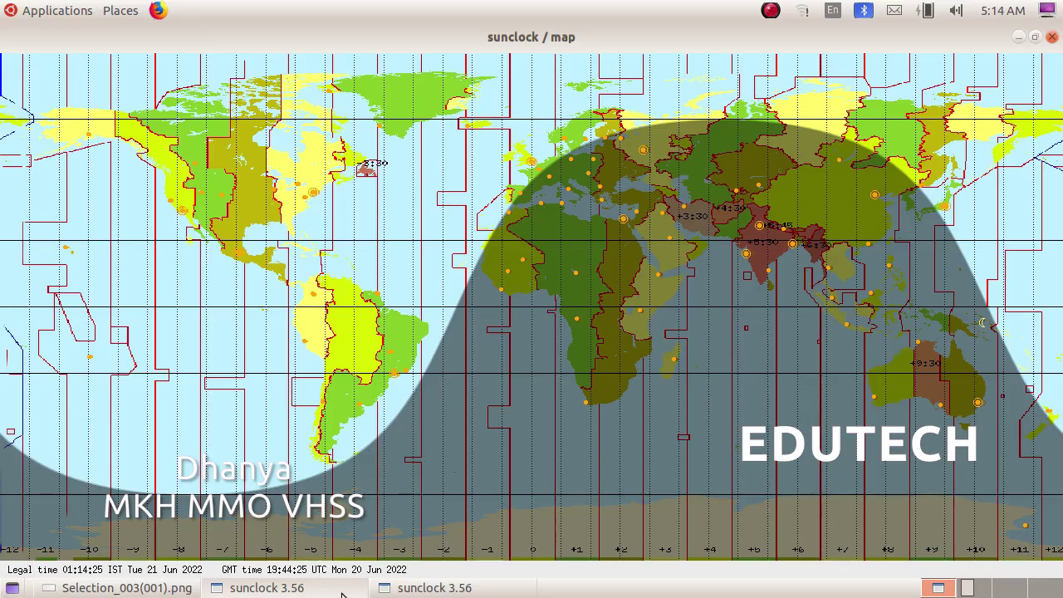
{"action": "left_click", "coordinate": [418, 589]}
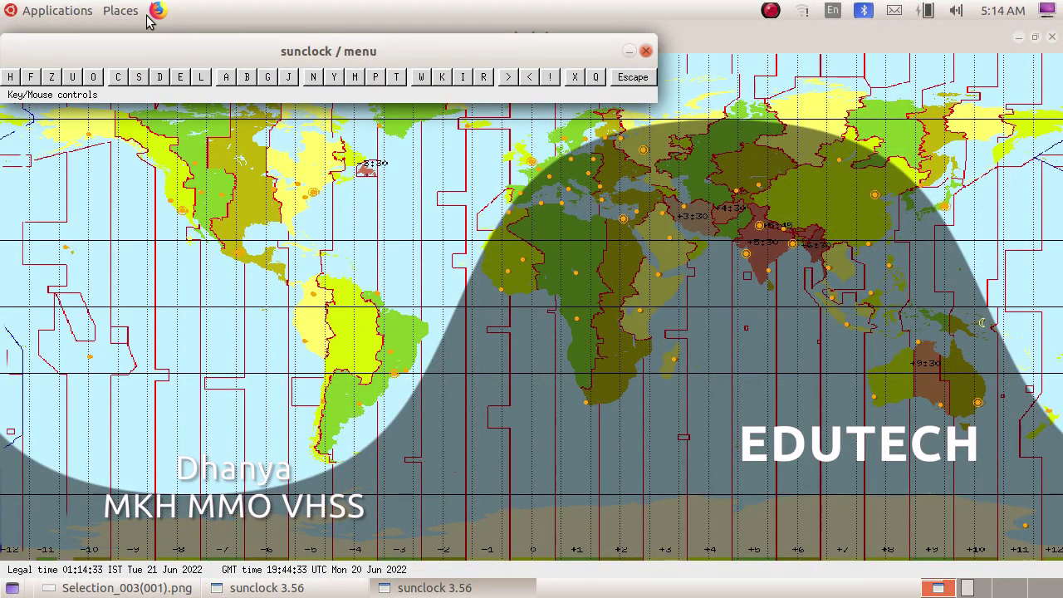
{"action": "left_click", "coordinate": [116, 10]}
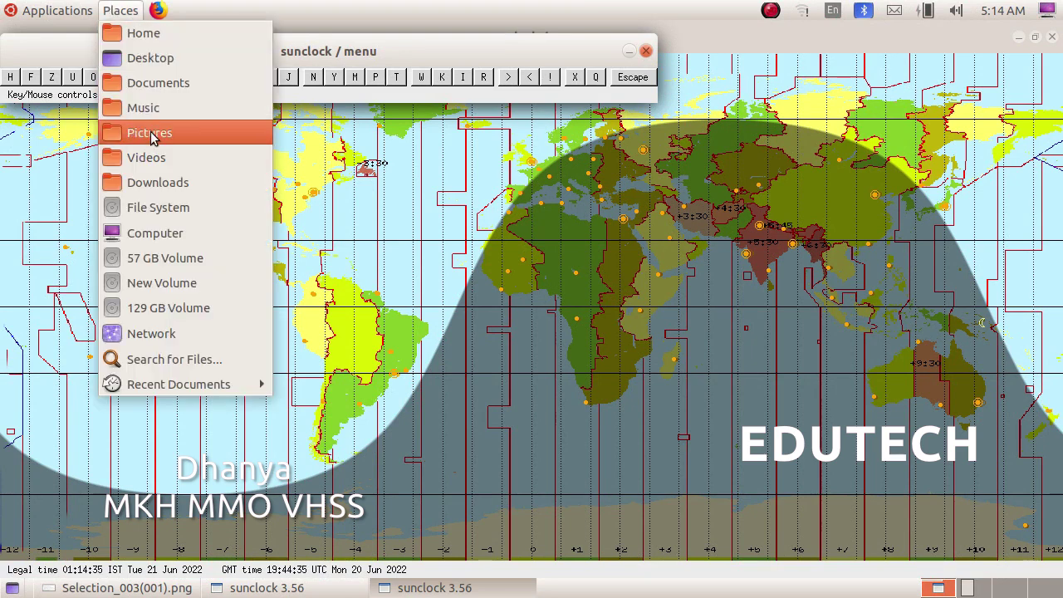
{"action": "left_click", "coordinate": [128, 39]}
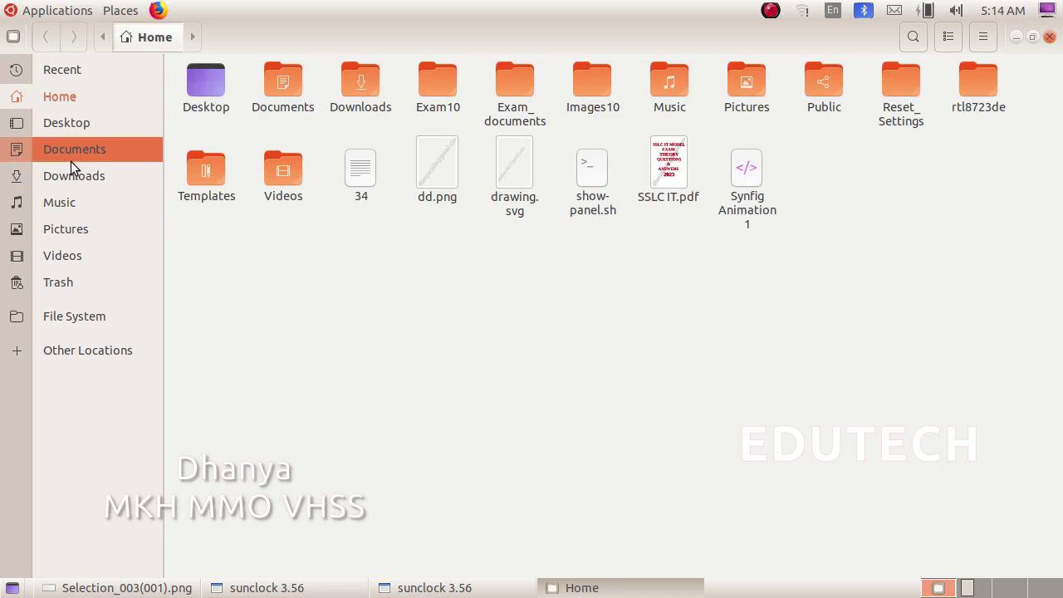
{"action": "left_click", "coordinate": [85, 225]}
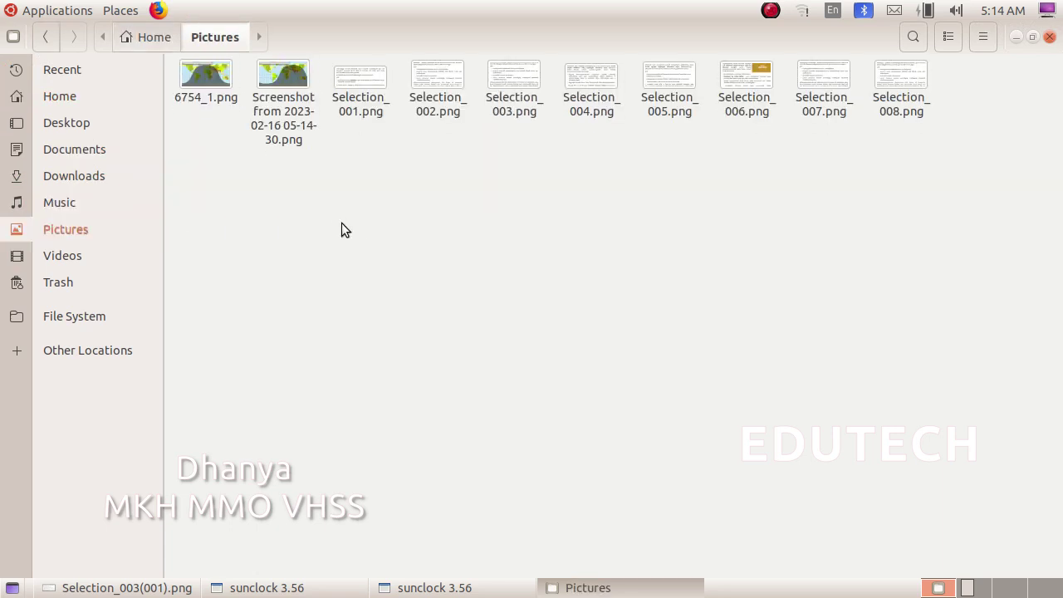
{"action": "left_click", "coordinate": [280, 129]}
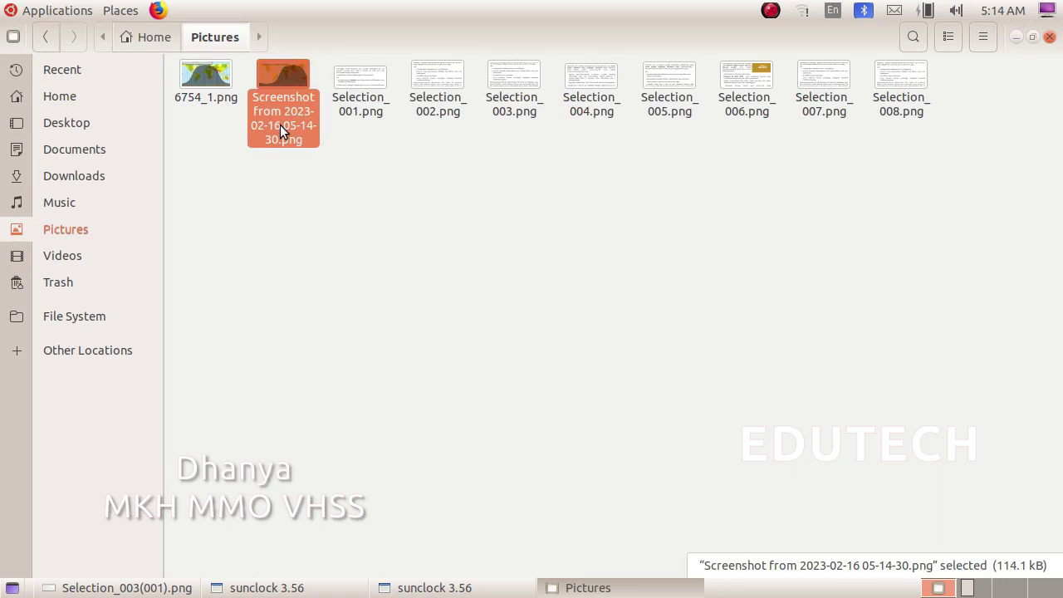
{"action": "right_click", "coordinate": [280, 125]}
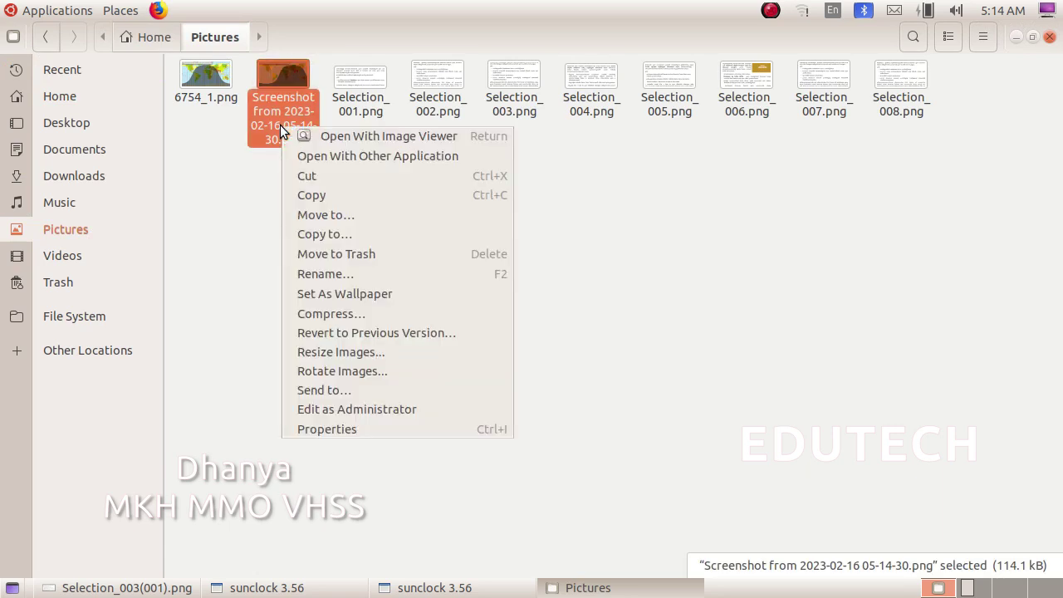
{"action": "left_click", "coordinate": [319, 274]}
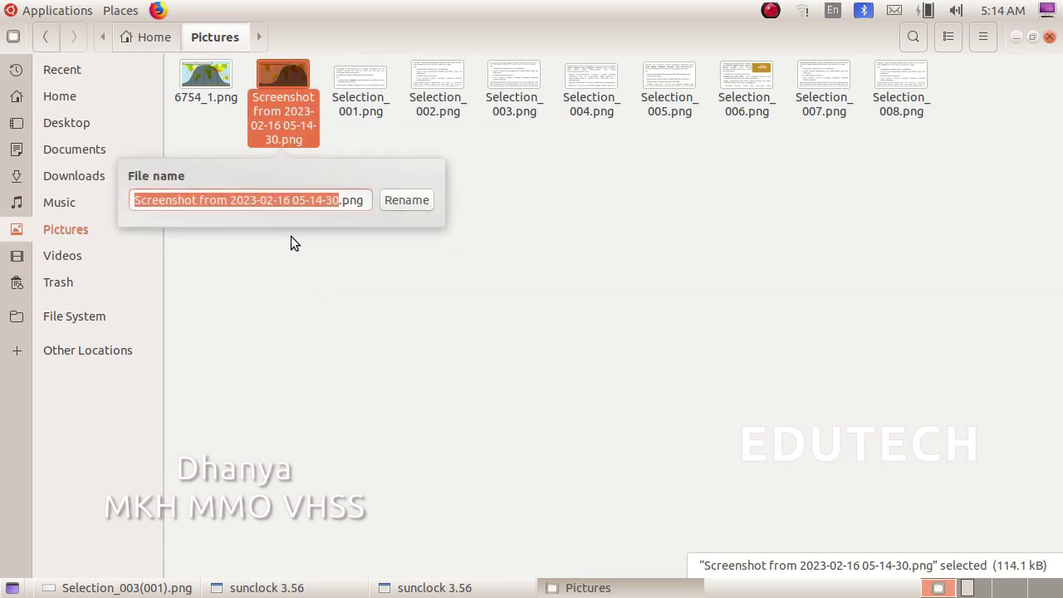
{"action": "left_click_drag", "start_coordinate": [338, 200], "coordinate": [79, 184]}
{"action": "left_click", "coordinate": [335, 200]}
{"action": "key", "text": "BackSpace"}
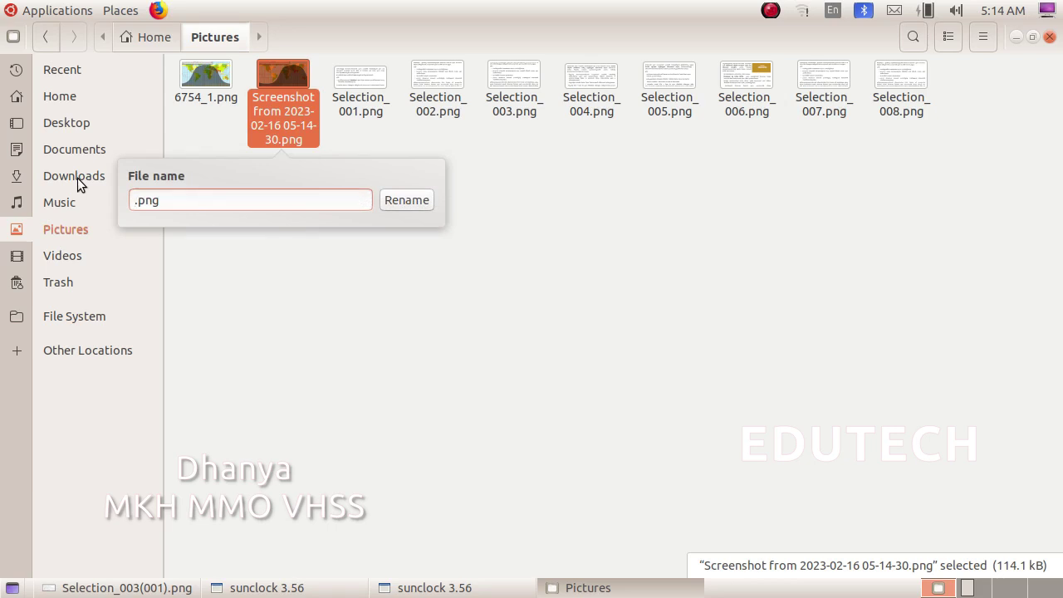
{"action": "type", "text": "45678_1"}
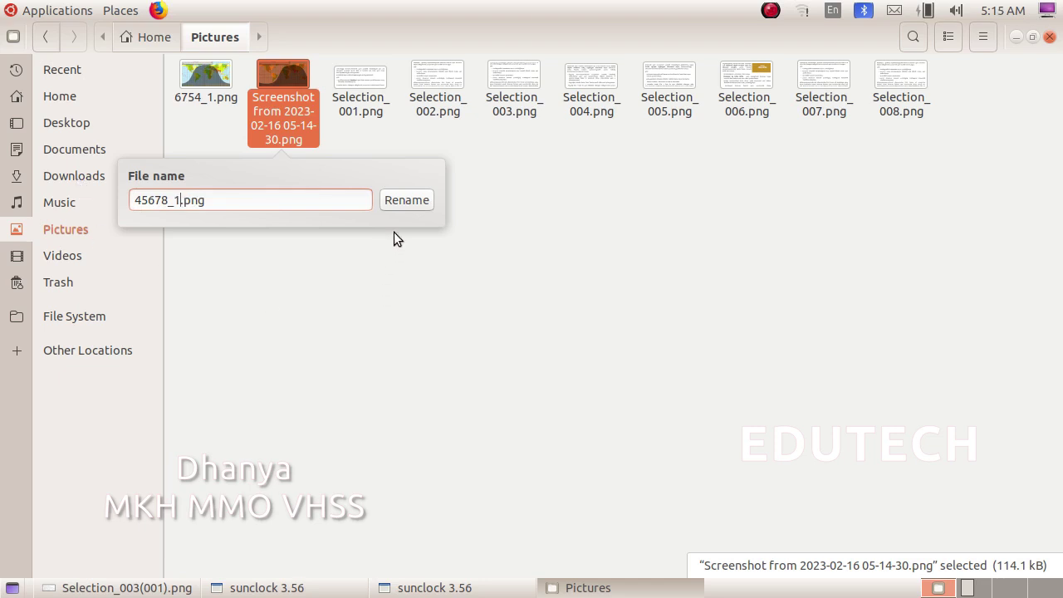
{"action": "left_click", "coordinate": [402, 204]}
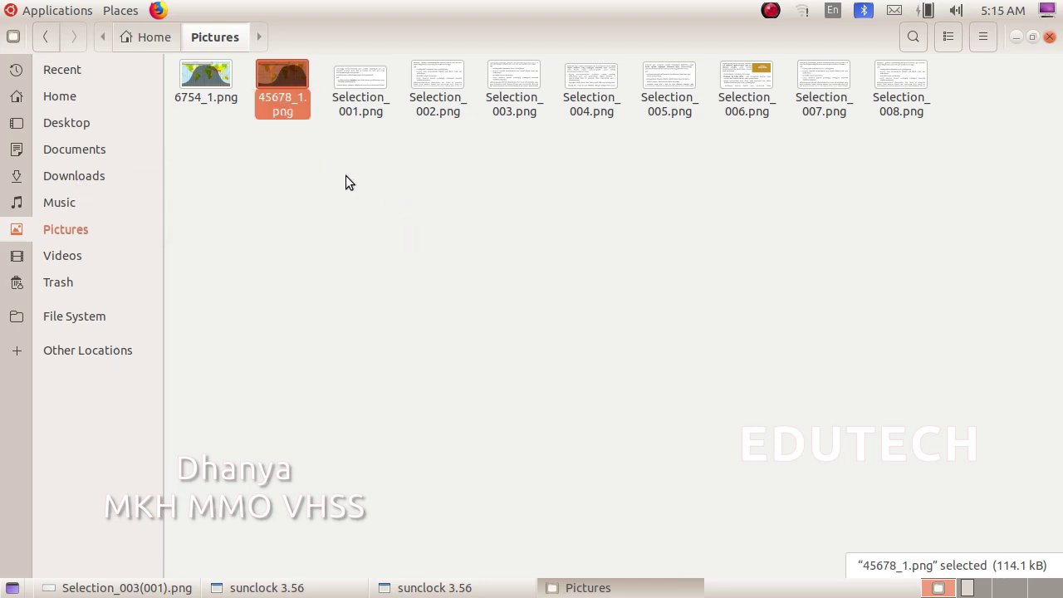
Copy 45678_1.png into the Home/Exam10 folder, resolving the file-name conflict
{"action": "right_click", "coordinate": [264, 99]}
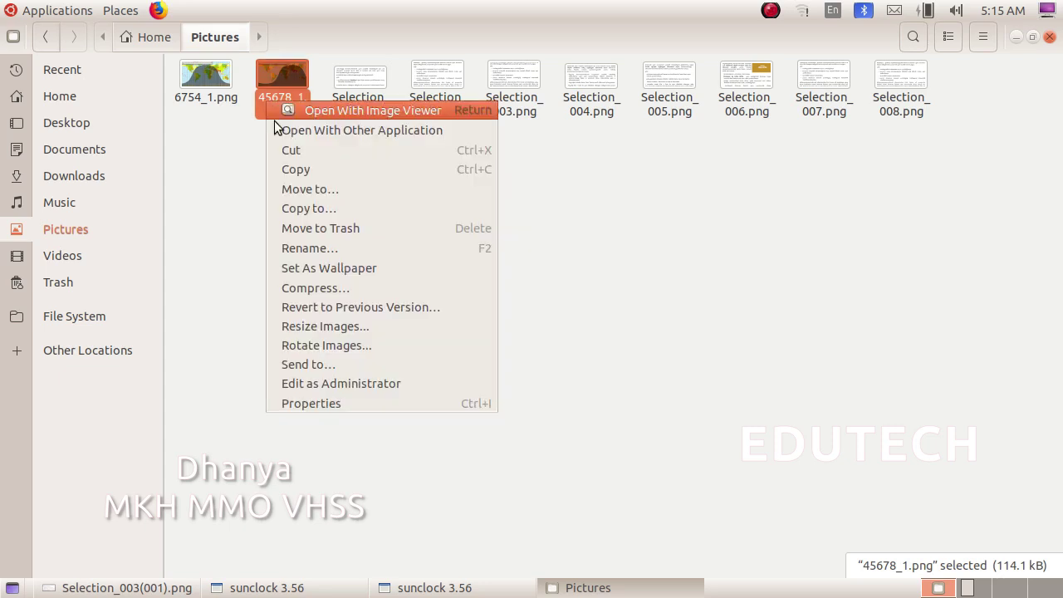
{"action": "left_click", "coordinate": [291, 170]}
{"action": "left_click", "coordinate": [132, 104]}
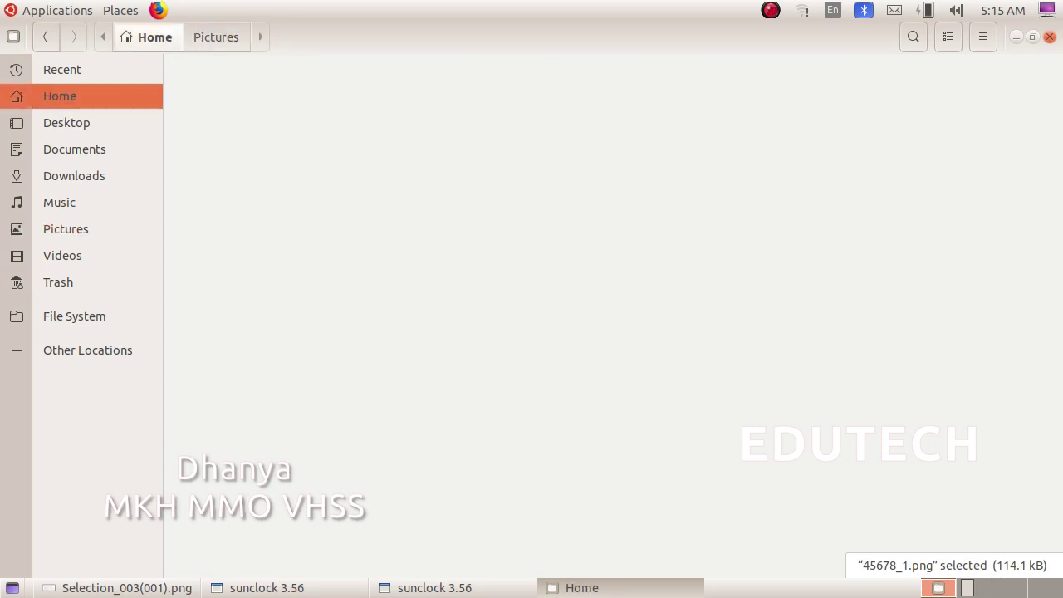
{"action": "double_click", "coordinate": [415, 101]}
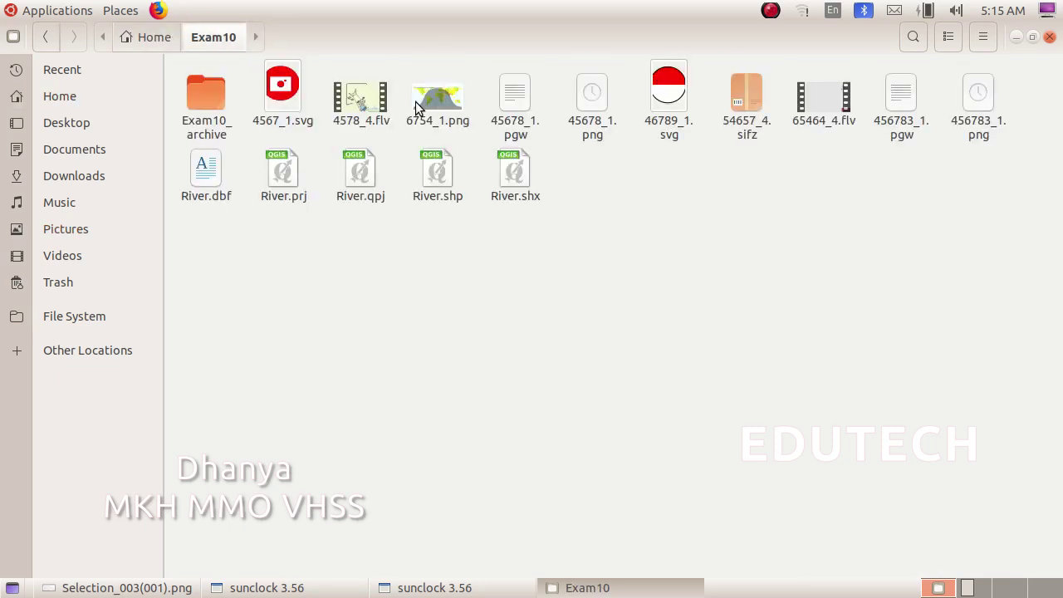
{"action": "right_click", "coordinate": [425, 289]}
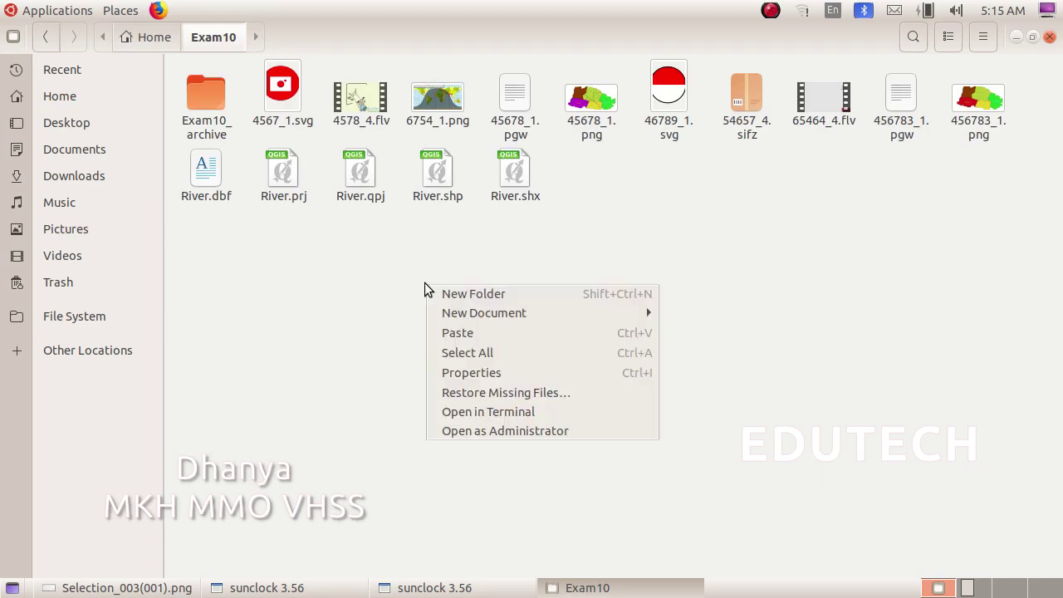
{"action": "left_click", "coordinate": [473, 332]}
{"action": "left_click", "coordinate": [1051, 36]}
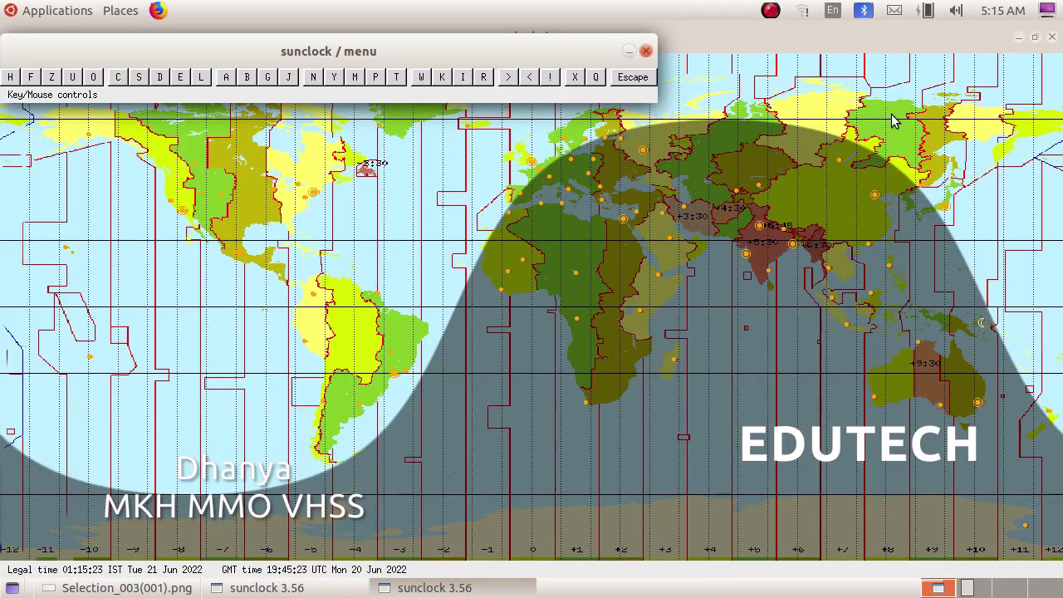